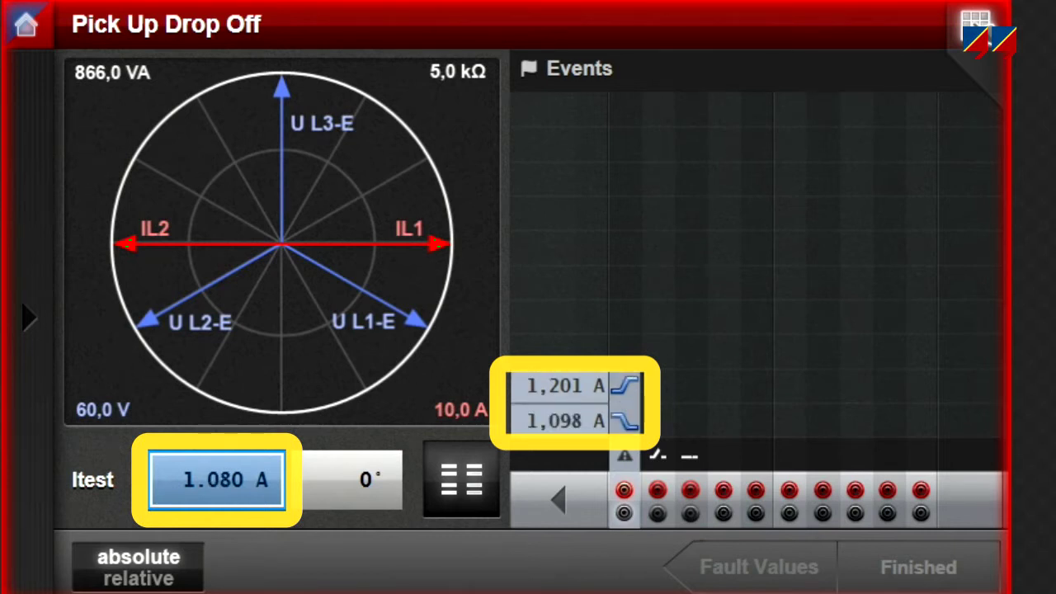
Step: Show the output values as a numeric table, then switch back to the vector diagram
left_click(462, 479)
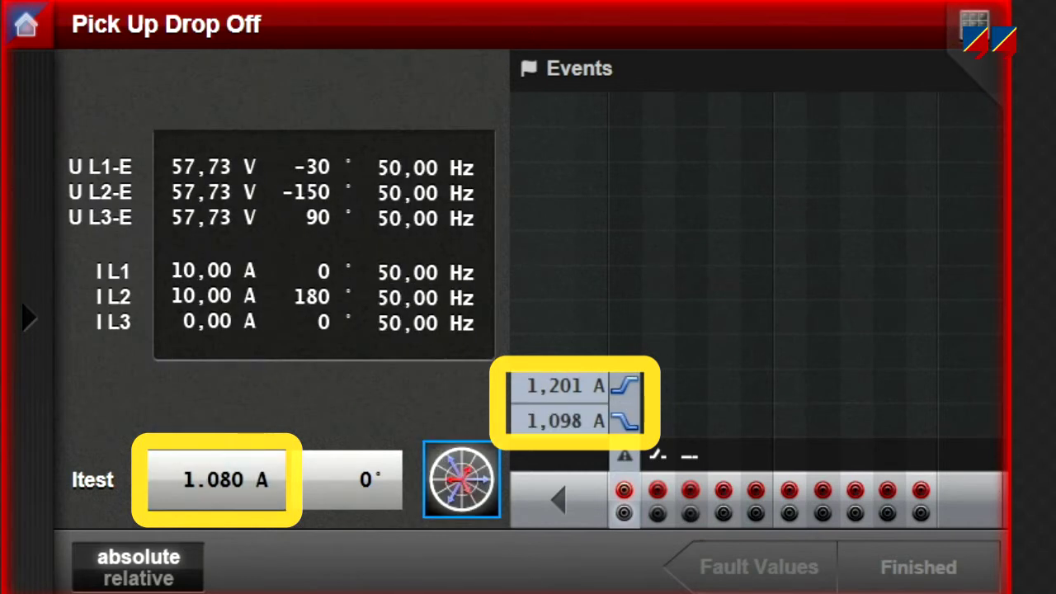
left_click(461, 479)
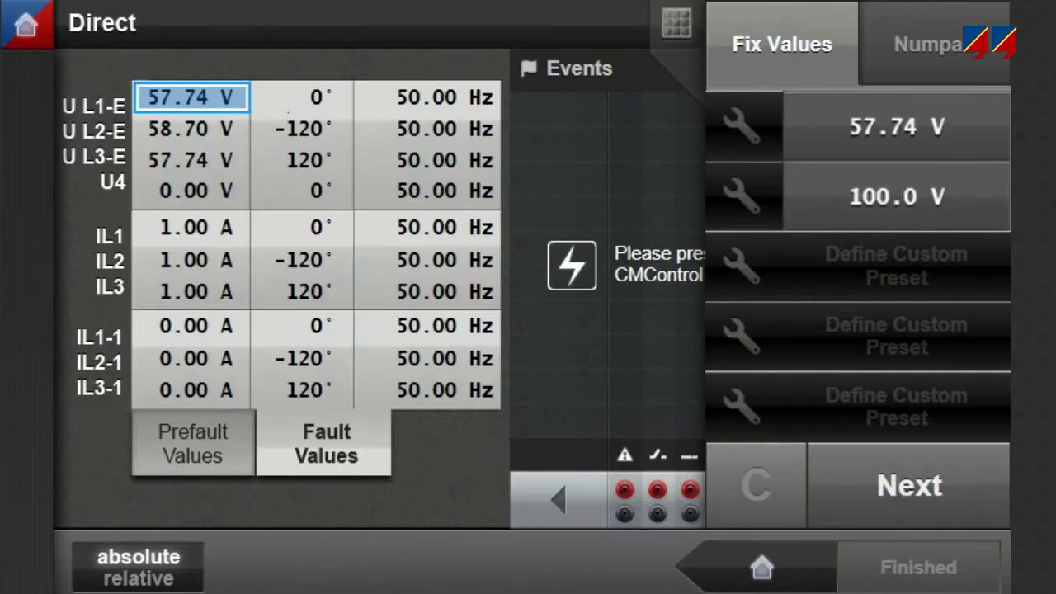
Step: Select the U L1-E phase angle cell, then the U L1-E, L2-E and L3-E frequency cells
left_click(304, 97)
left_click(445, 97)
left_click(446, 129)
left_click(446, 160)
Step: Raise the three phase voltages together with the wheel, then reset them to the 57.74 V preset
left_click_drag(191, 97, 191, 160)
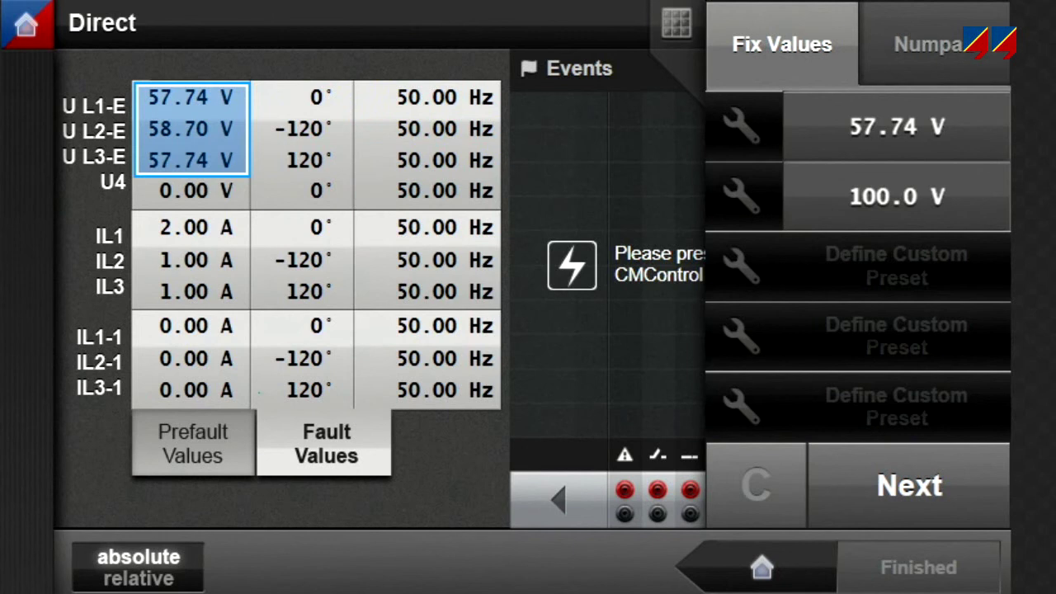
scroll(190, 129, "up", 10)
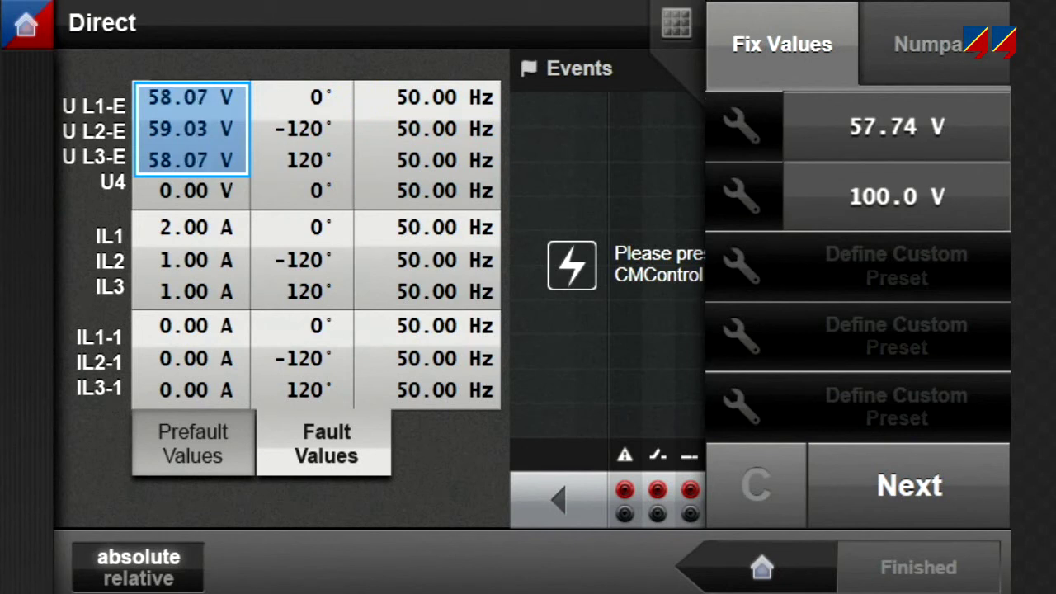
left_click(896, 126)
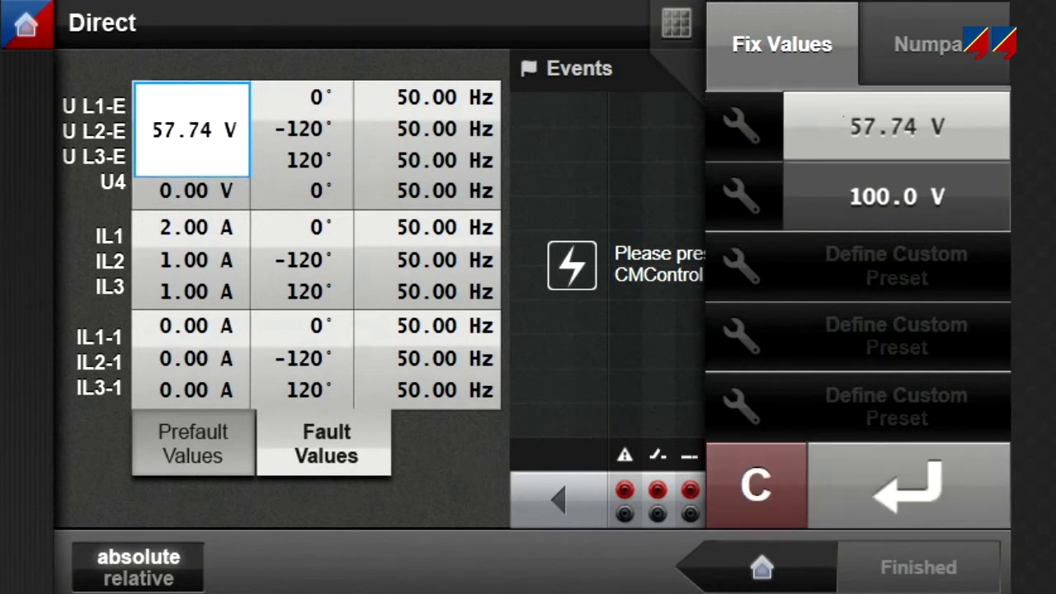